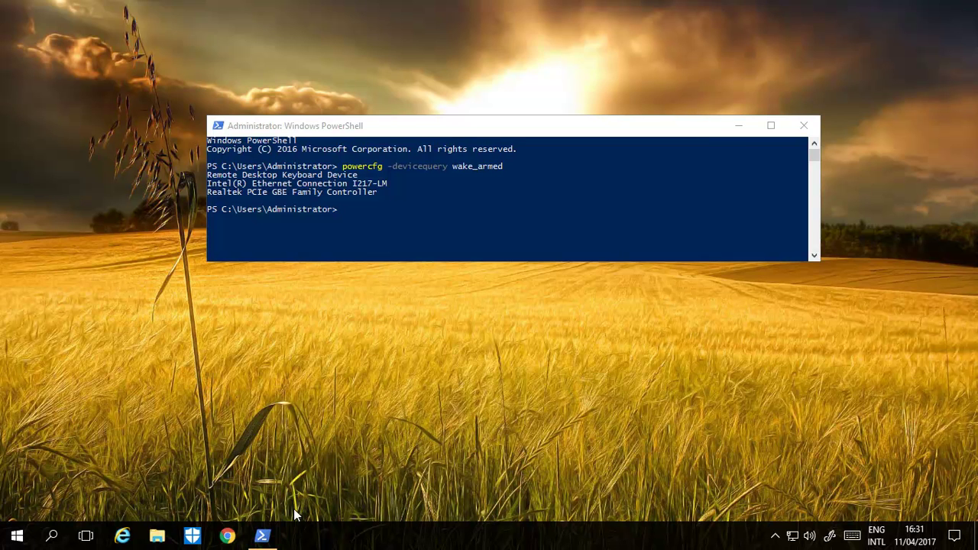
click(17, 536)
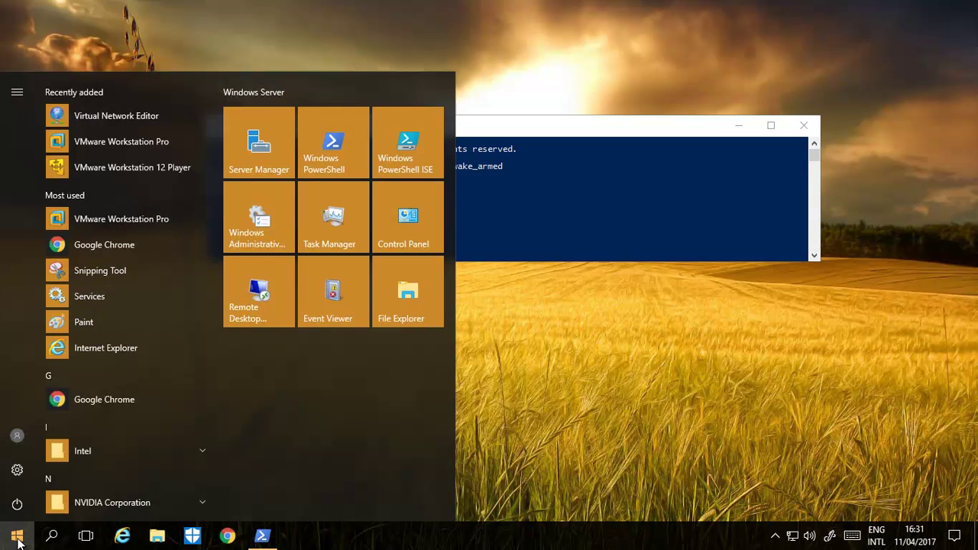
text(power)
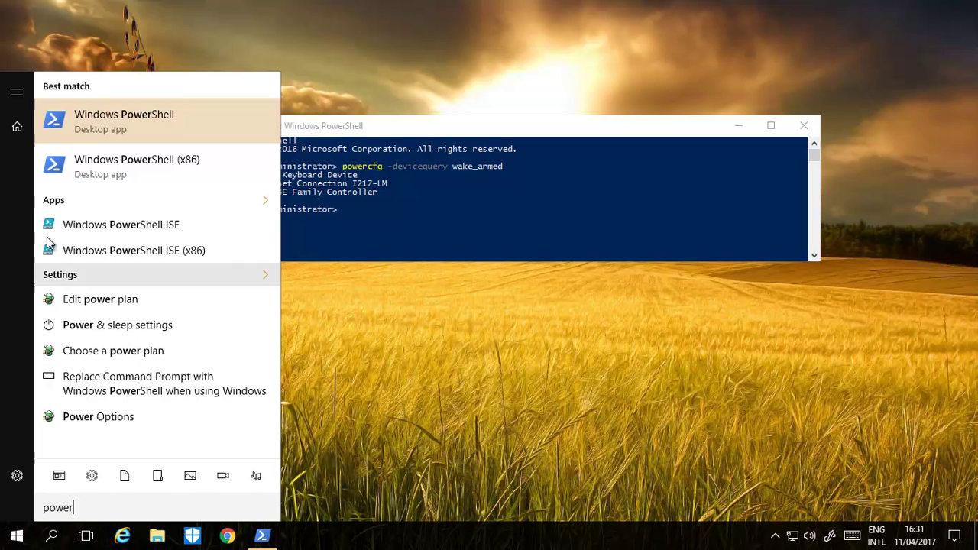
right_click(102, 113)
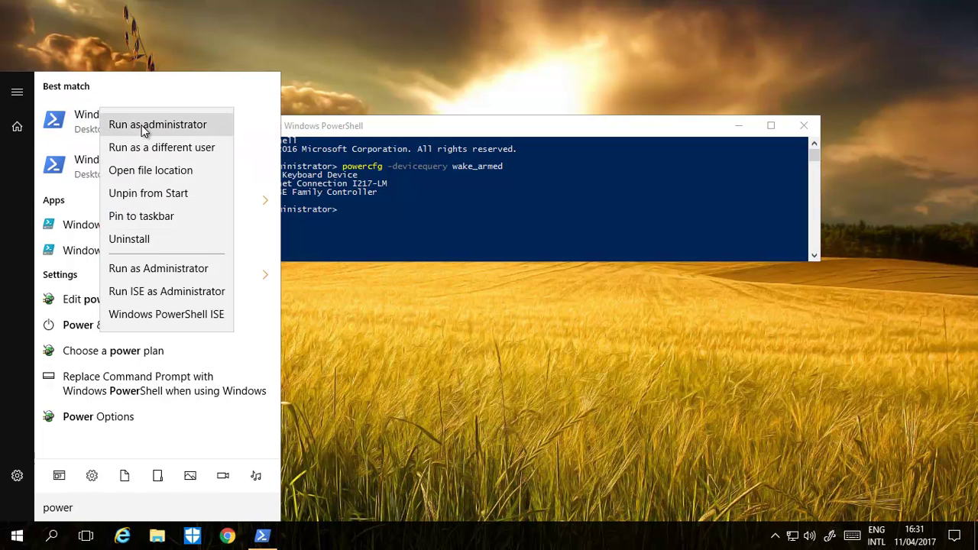
click(451, 127)
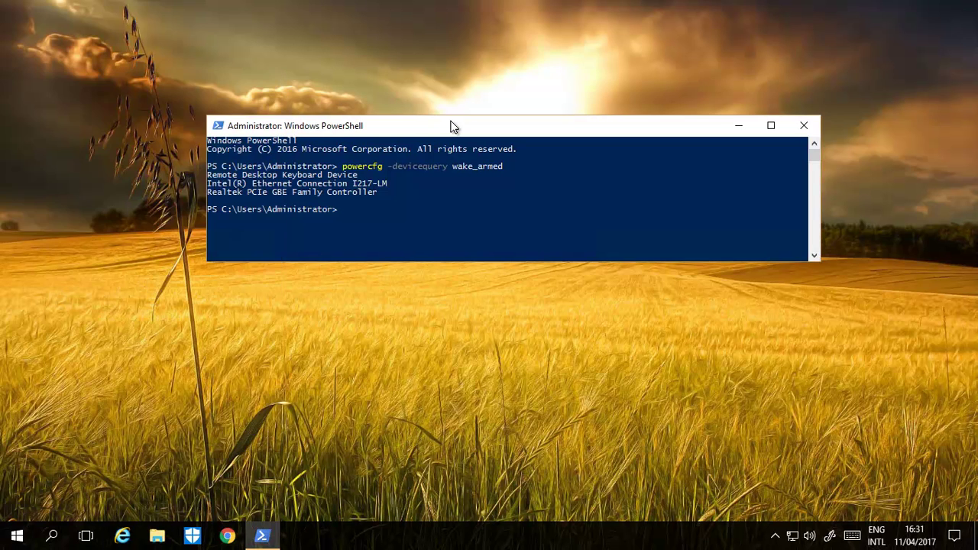
Step: Run powercfg -devicequery wake_armed in the administrator PowerShell window to list the devices allowed to wake the computer
click(391, 204)
right_click(391, 204)
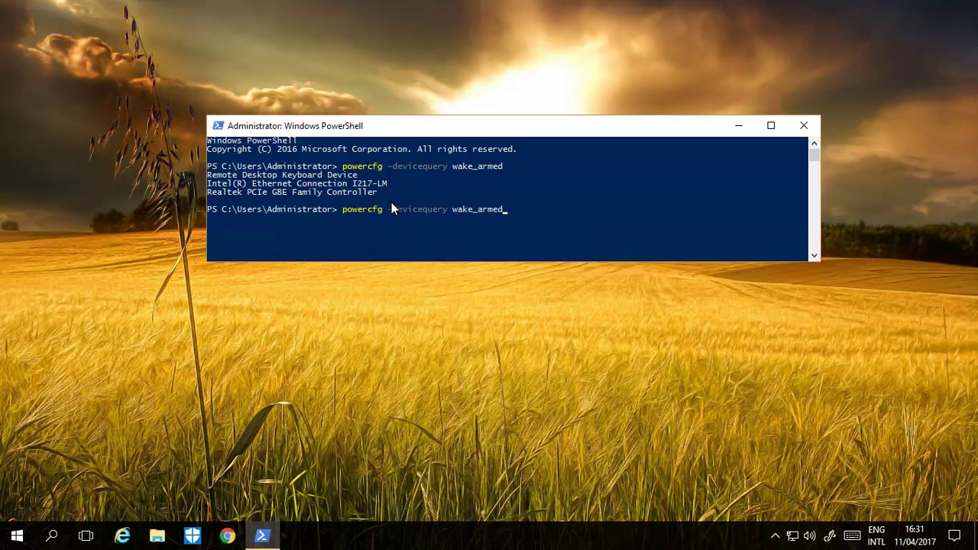
click(342, 209)
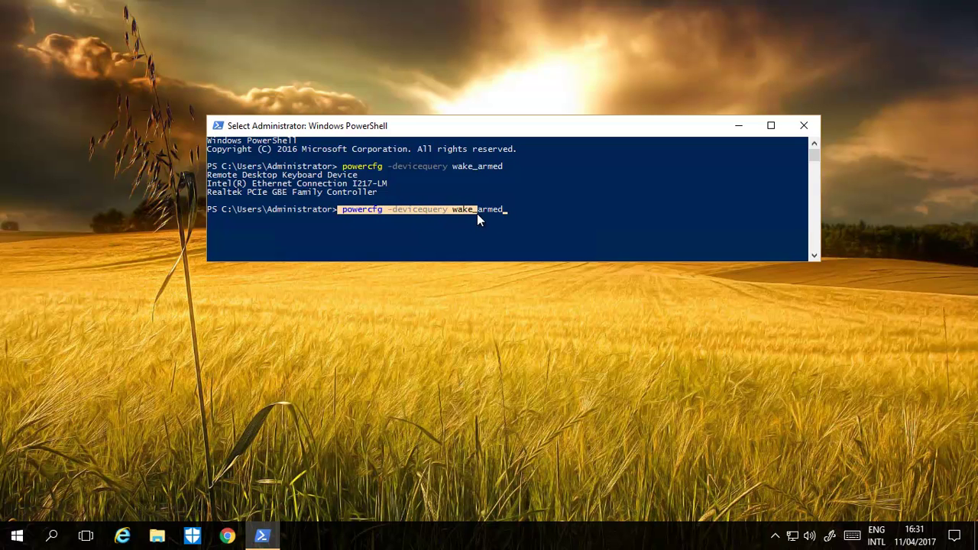
drag(476, 213, 500, 215)
click(561, 207)
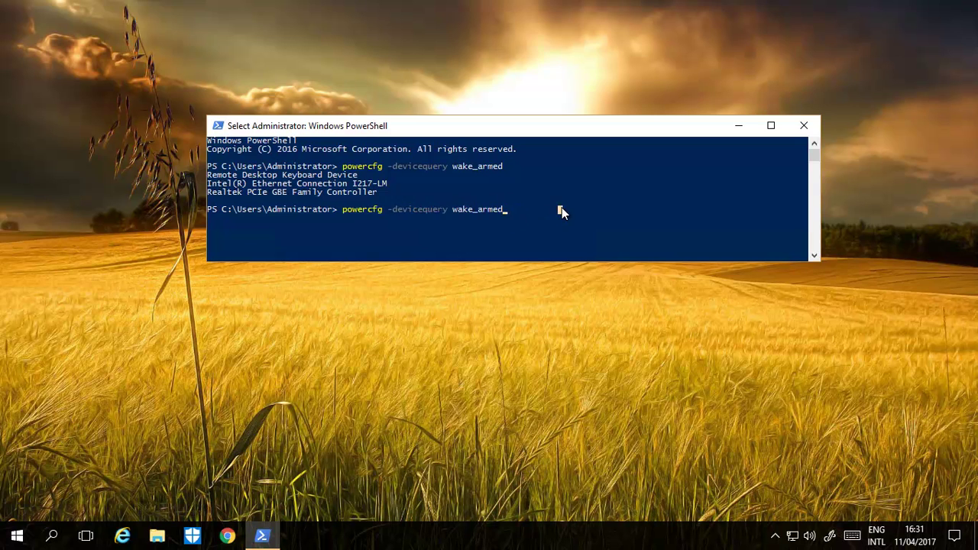
key(Escape)
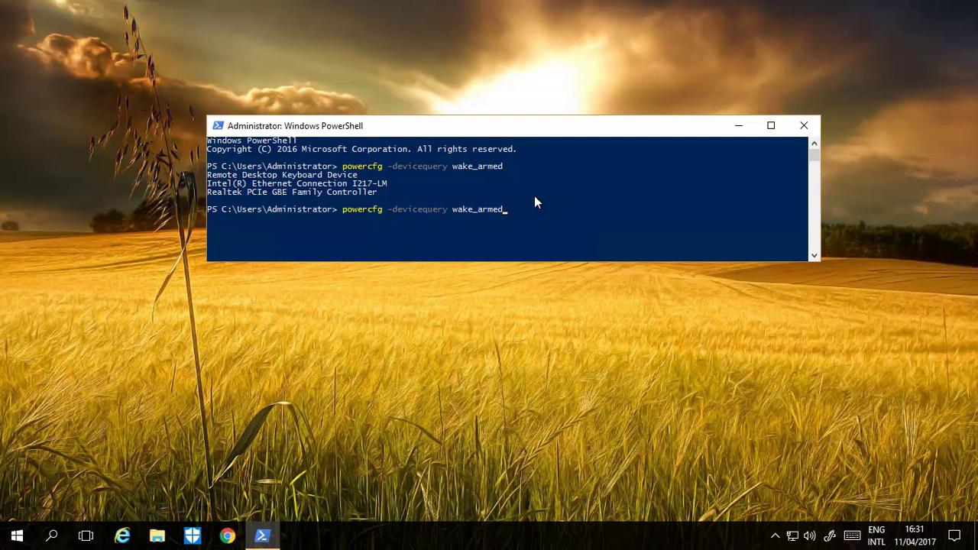
click(520, 214)
key(Escape)
key(Return)
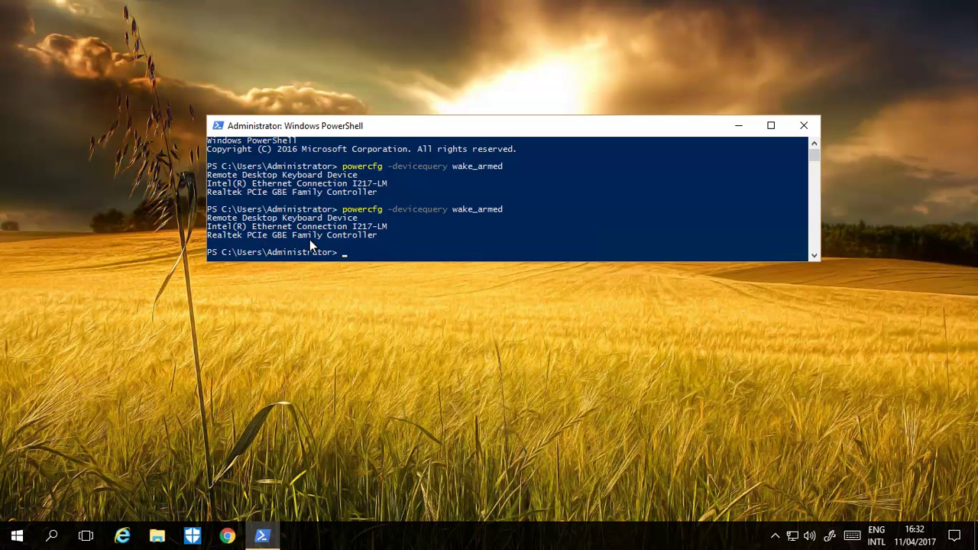
Step: Find and open Device Manager, and move its window so the PowerShell output stays partly visible
click(30, 537)
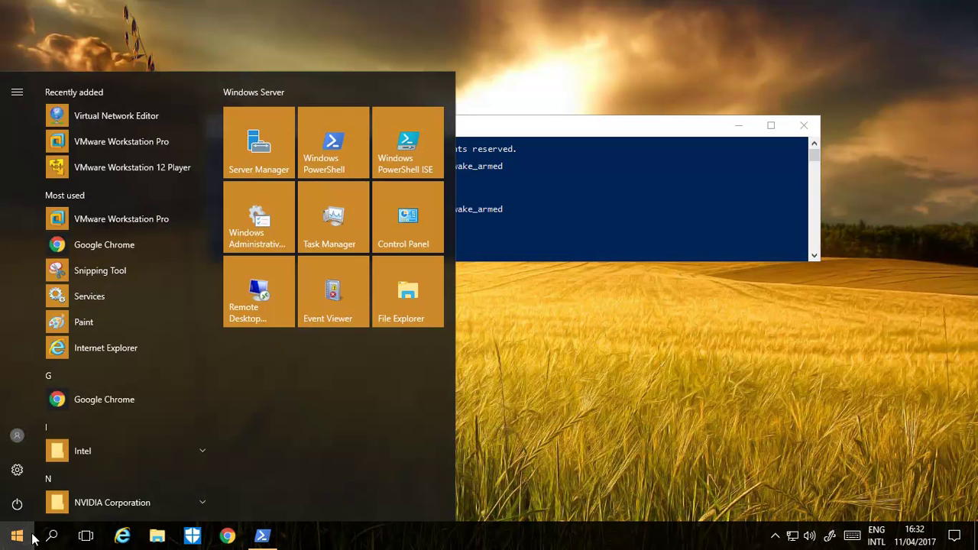
text(de)
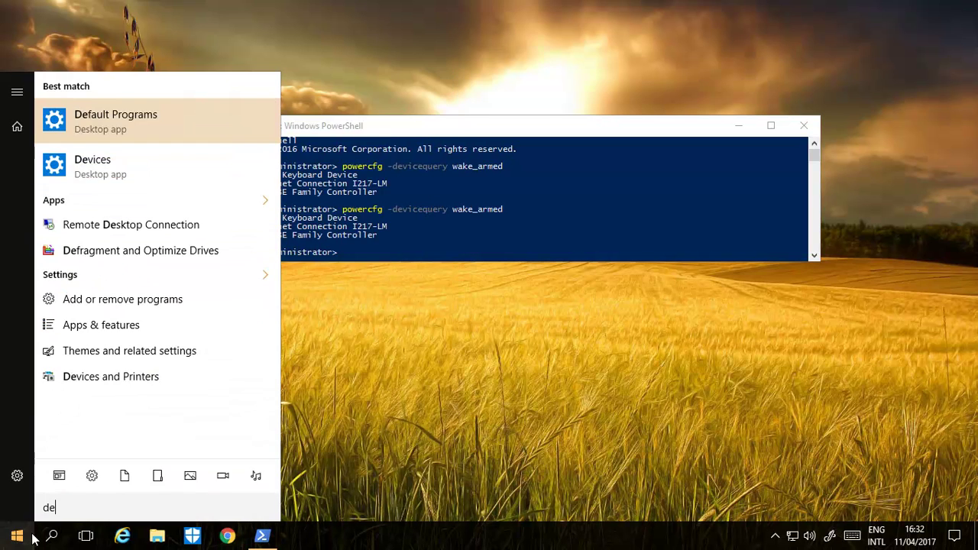
text(vice)
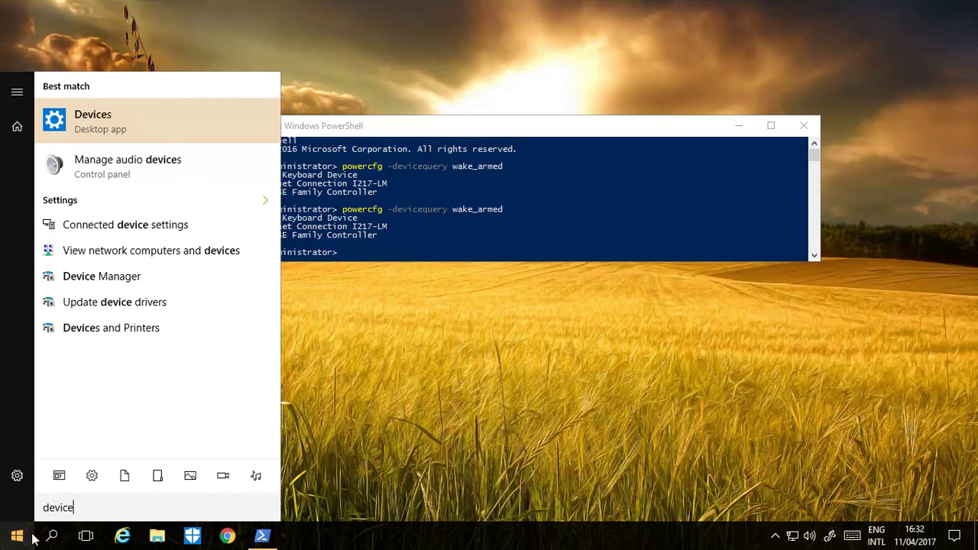
key(Down)
key(Down)
key(Down)
key(Down)
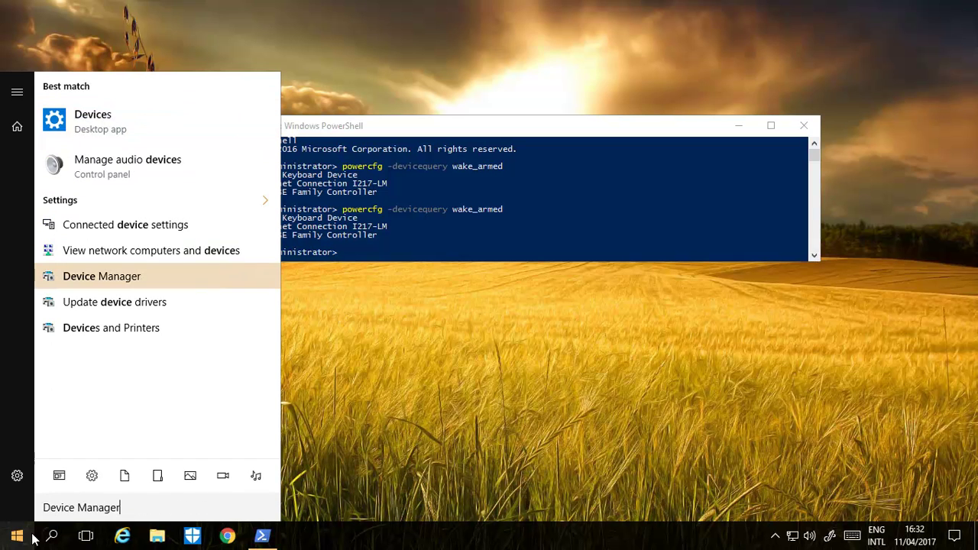
key(Return)
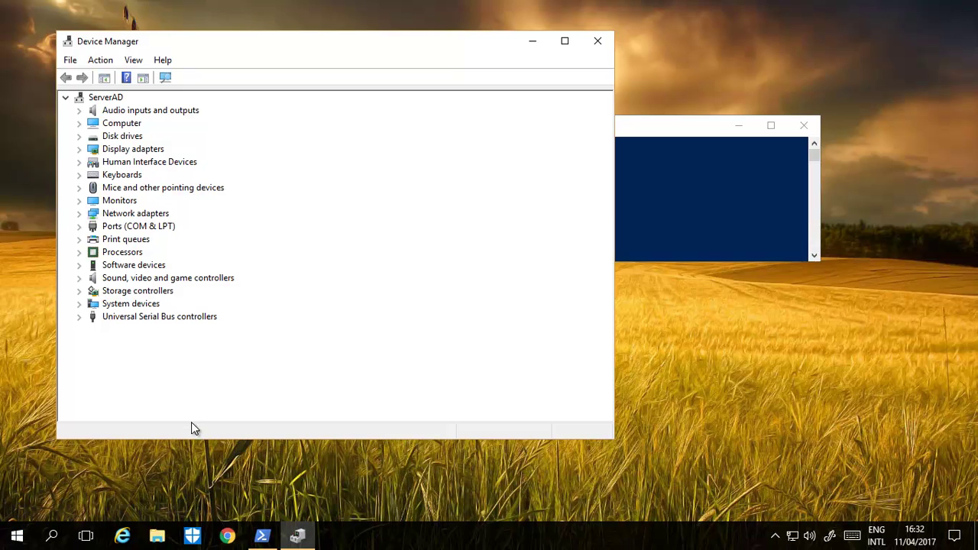
drag(421, 44, 704, 105)
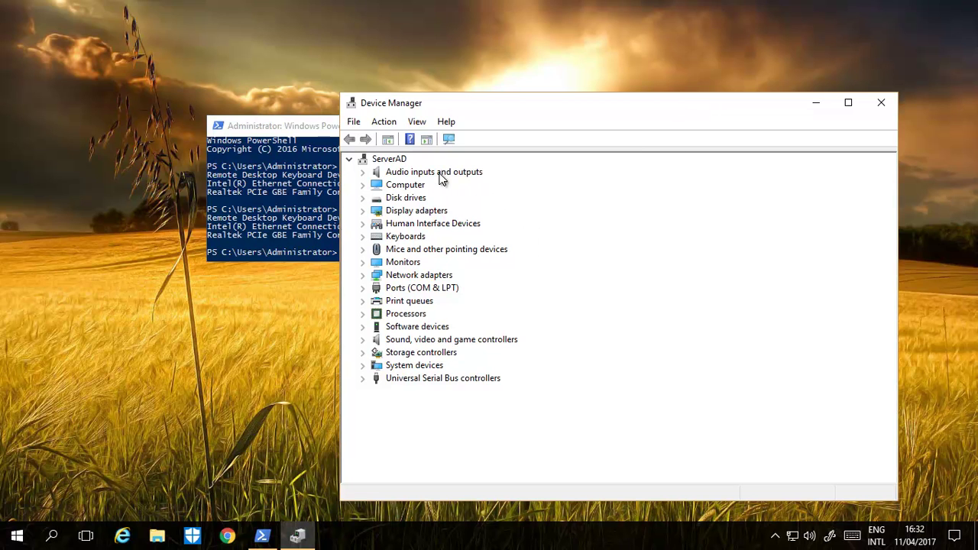
Step: Disable "Allow this device to wake the computer" for the Remote Desktop Keyboard Device under Keyboards and apply the change
click(364, 237)
double_click(462, 264)
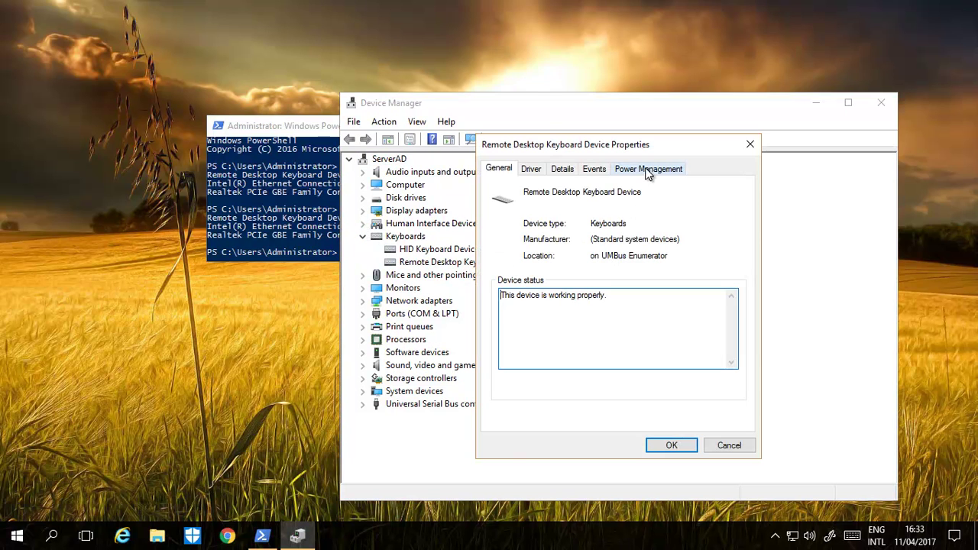
click(646, 169)
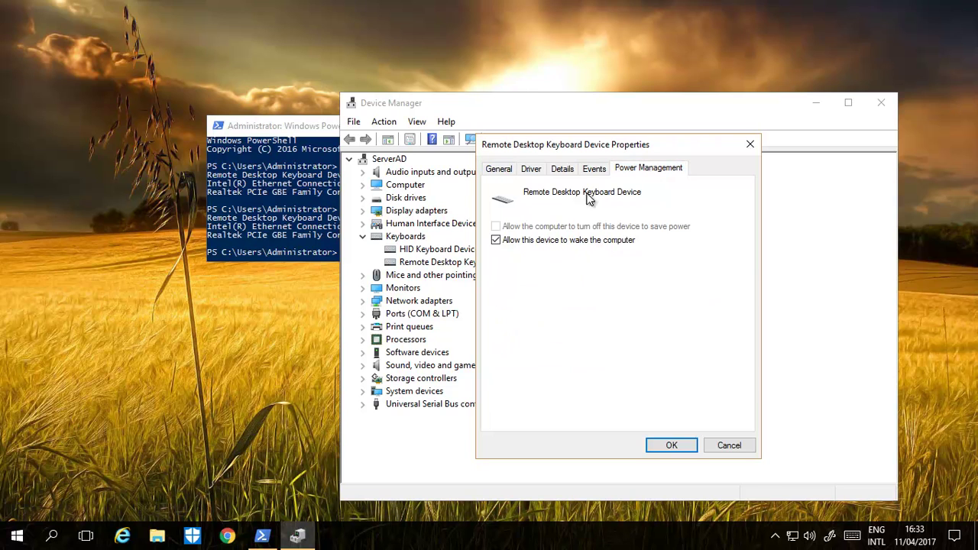
click(495, 241)
click(495, 241)
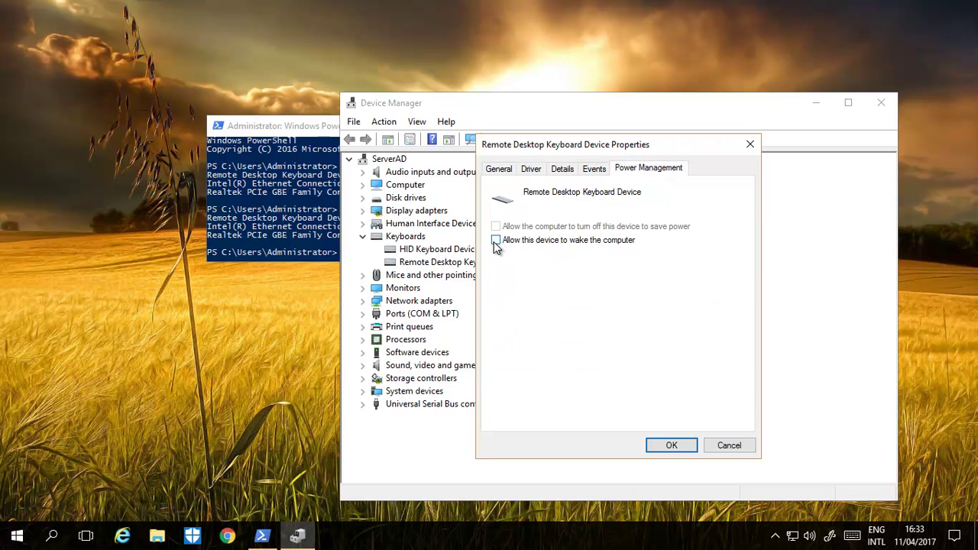
click(678, 446)
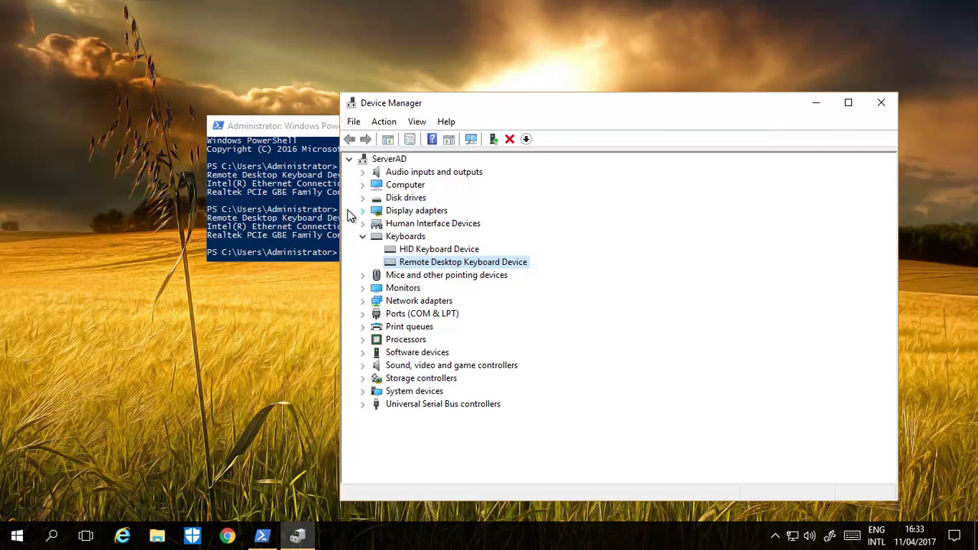
Step: Rerun powercfg -devicequery wake_armed in PowerShell to check the wake-armed devices after the keyboard change
click(324, 218)
key(Up)
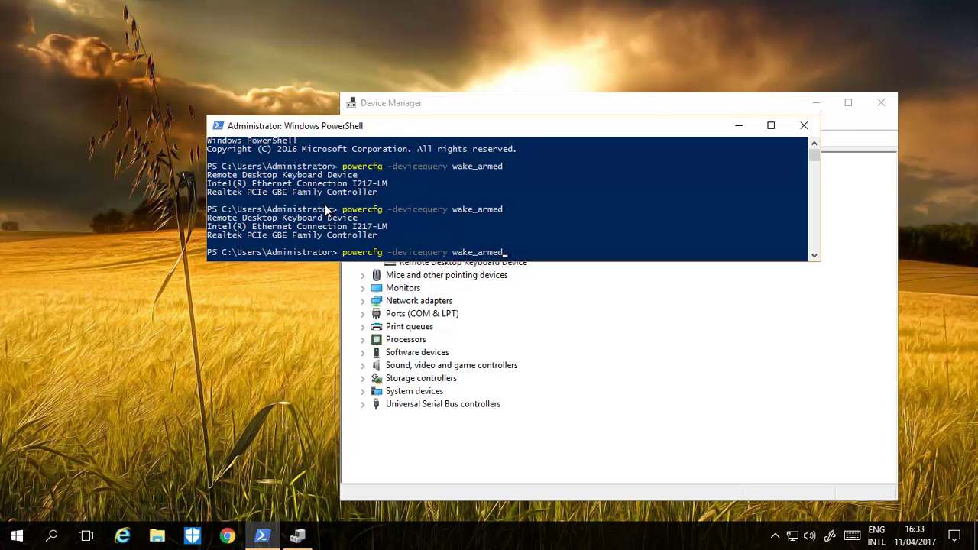
key(Return)
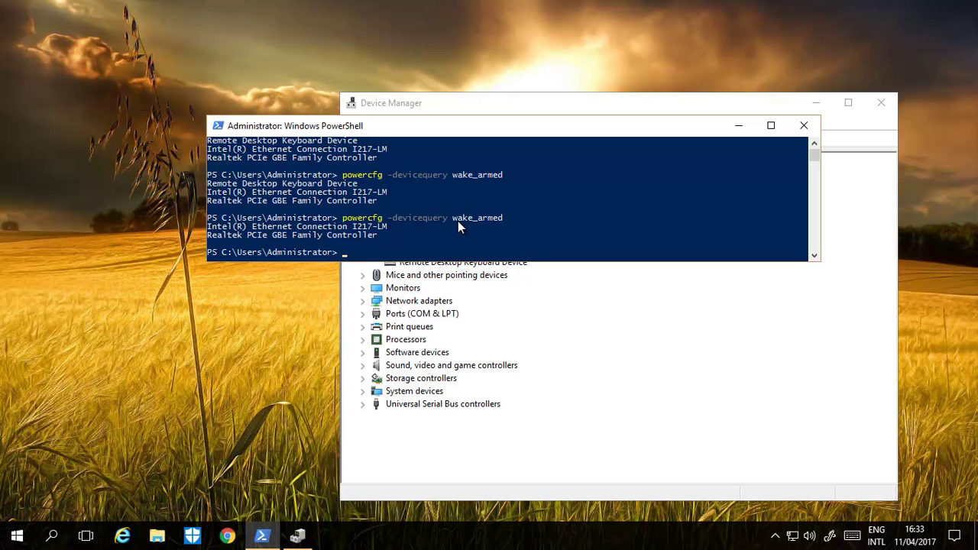
Step: Disable "Allow this device to wake the computer" for the Realtek PCIe GBE Family Controller network adapter and apply the change
click(363, 301)
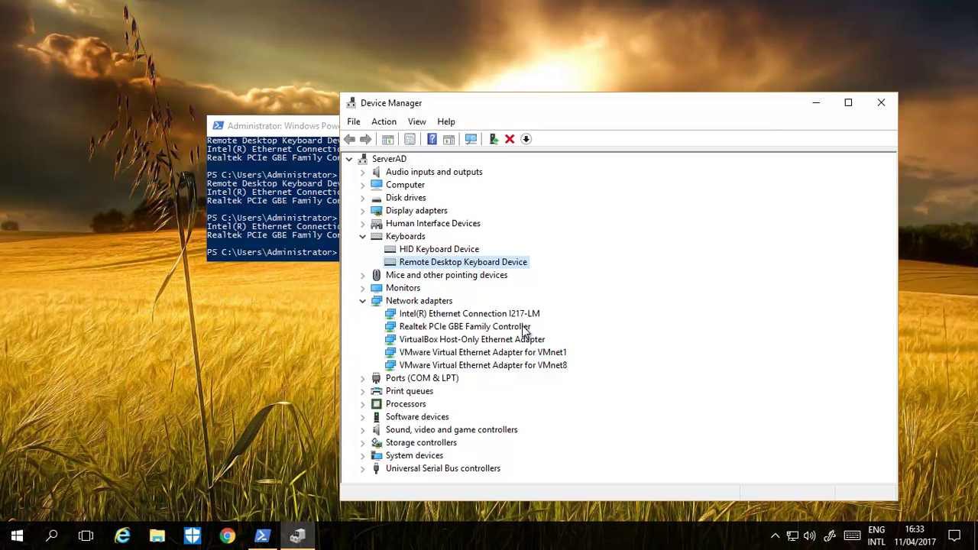
double_click(478, 327)
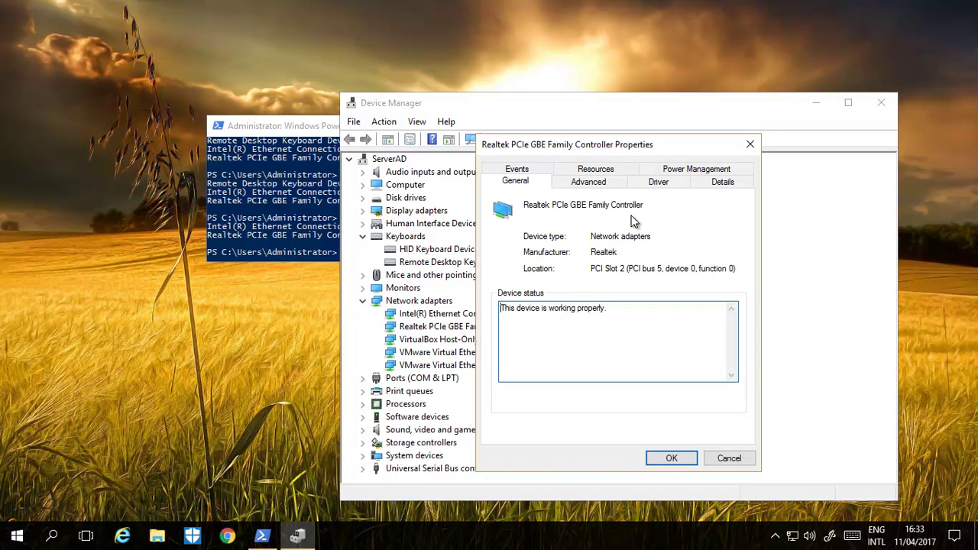
click(693, 169)
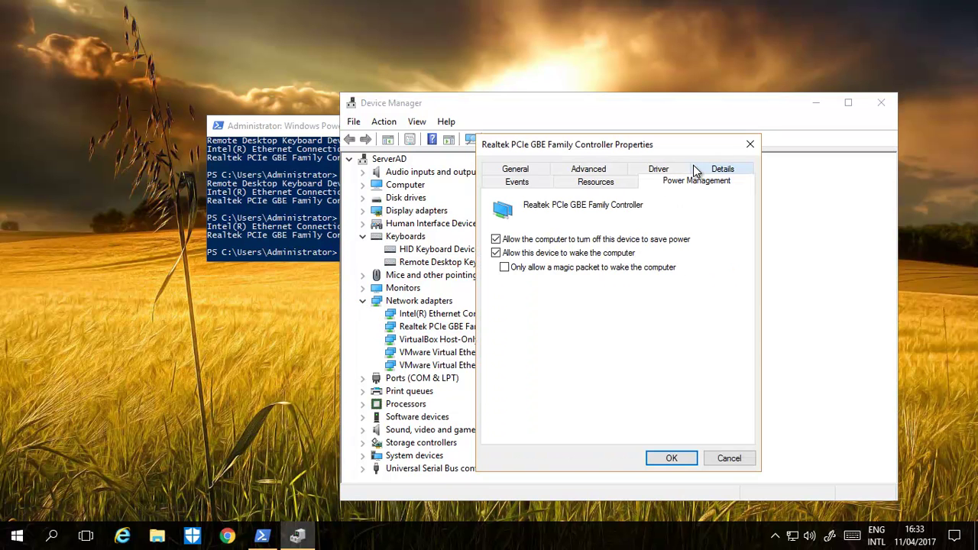
click(496, 253)
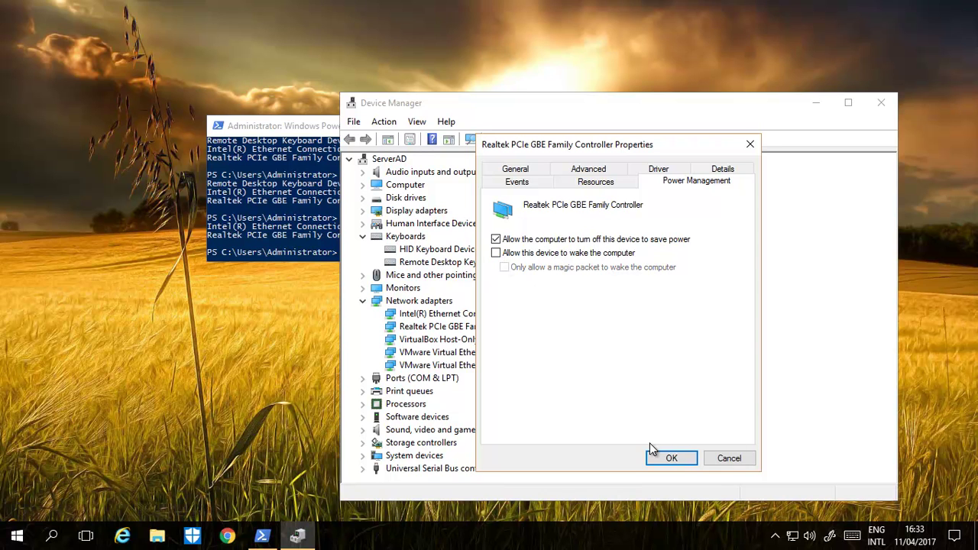
click(670, 458)
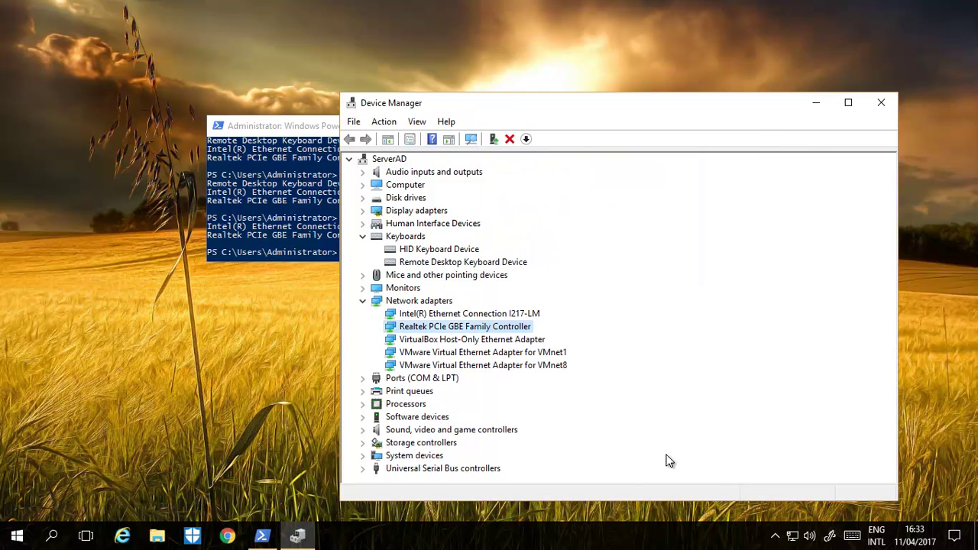
Step: Rerun powercfg -devicequery wake_armed in PowerShell to check the wake-armed devices after the Realtek adapter change
click(239, 196)
key(Up)
key(Return)
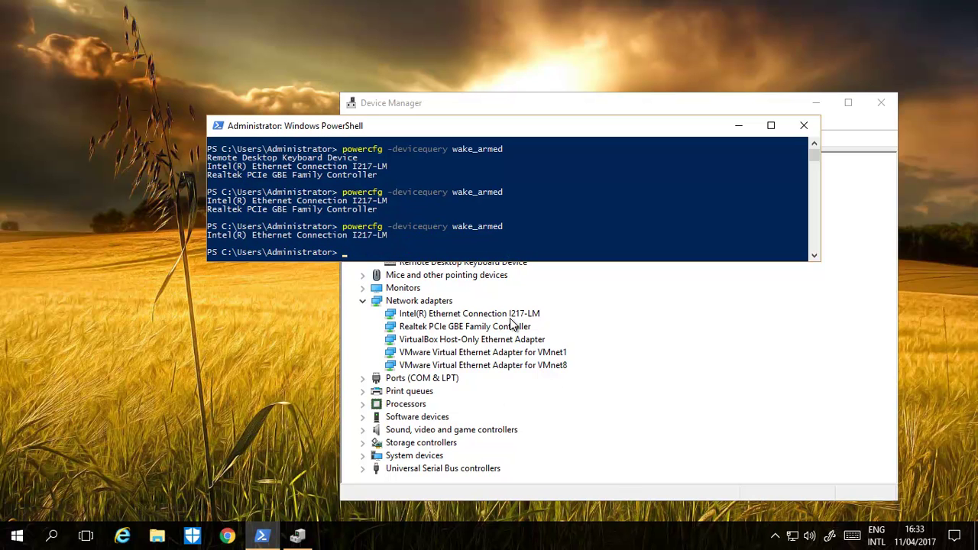
Step: Disable "Allow this device to wake the computer" for the Intel(R) Ethernet Connection I217-LM adapter and apply the change
double_click(472, 315)
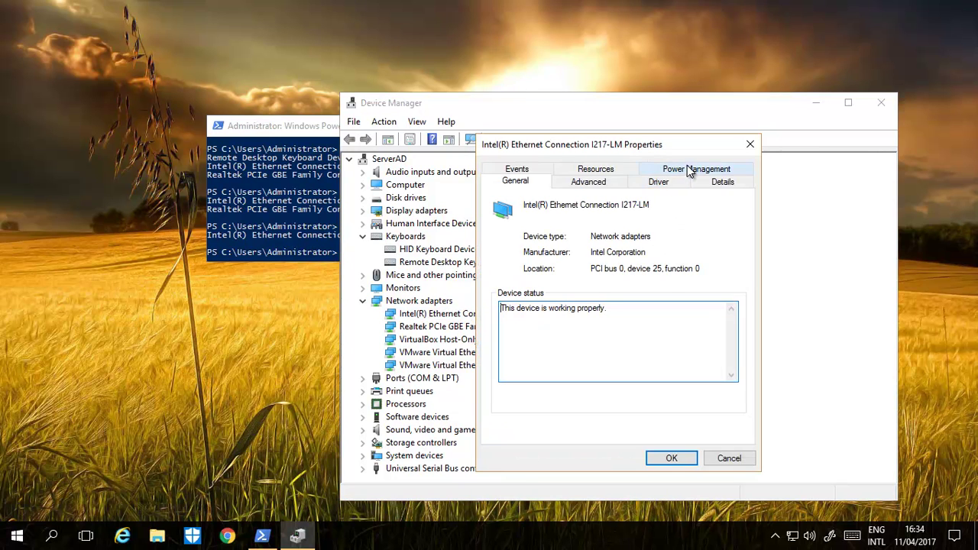
click(690, 169)
click(495, 252)
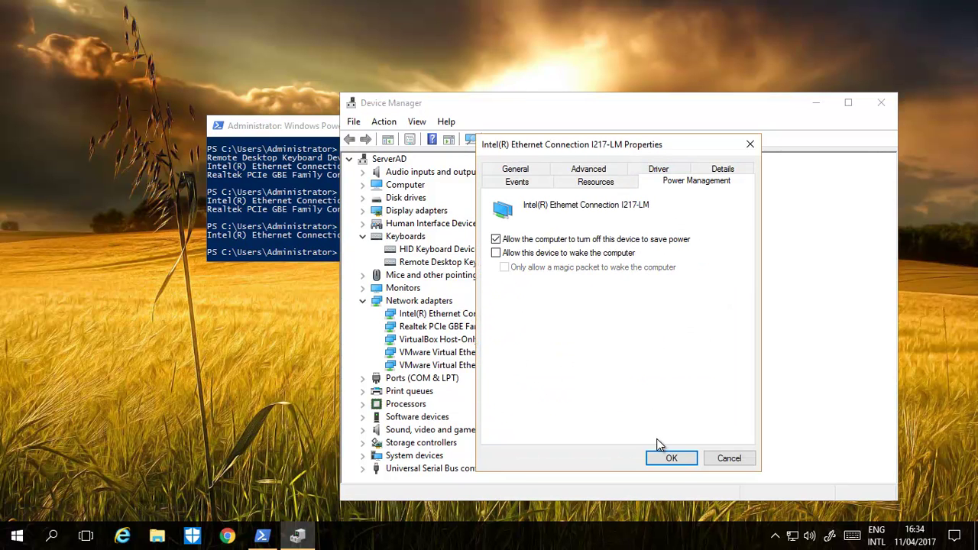
click(671, 458)
Step: Rerun powercfg -devicequery wake_armed in PowerShell to check the wake-armed devices after the Intel adapter change
click(299, 183)
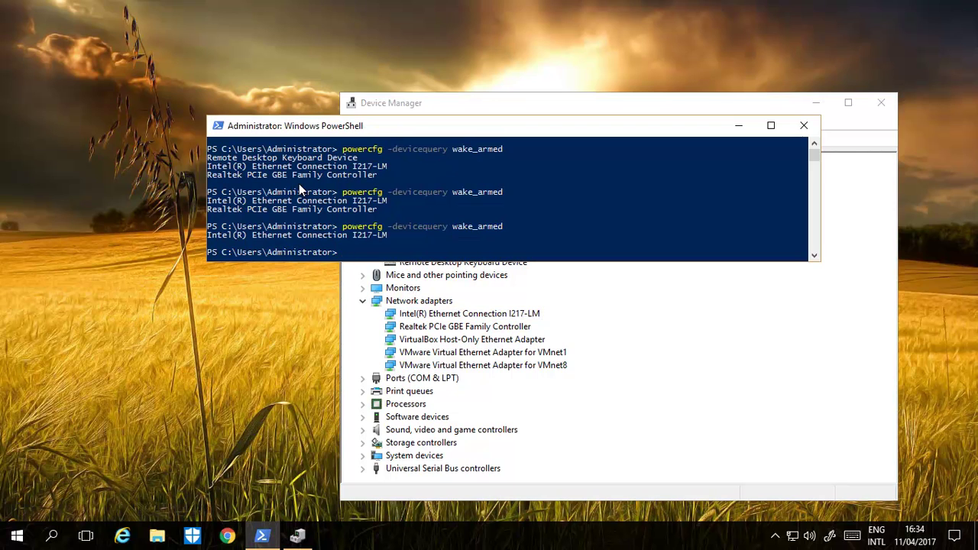
key(Up)
key(Return)
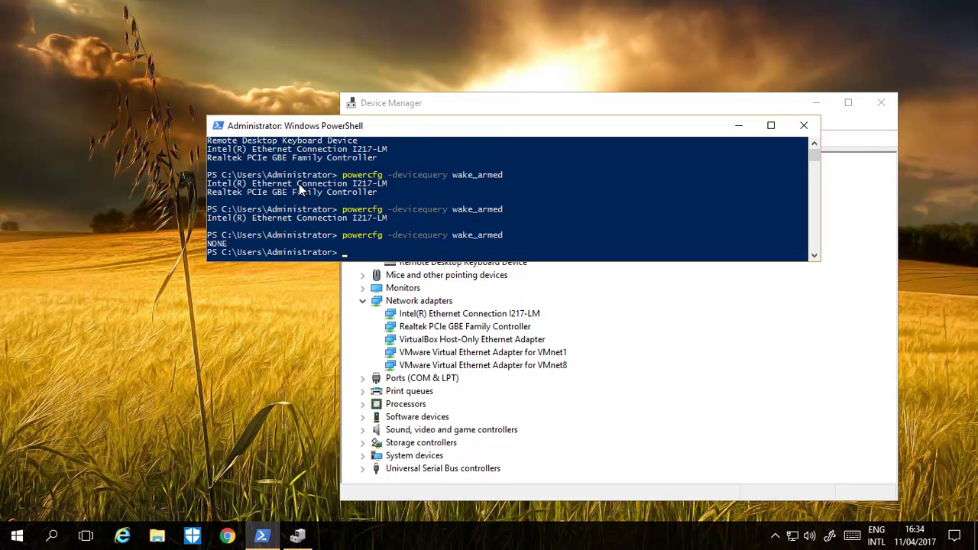